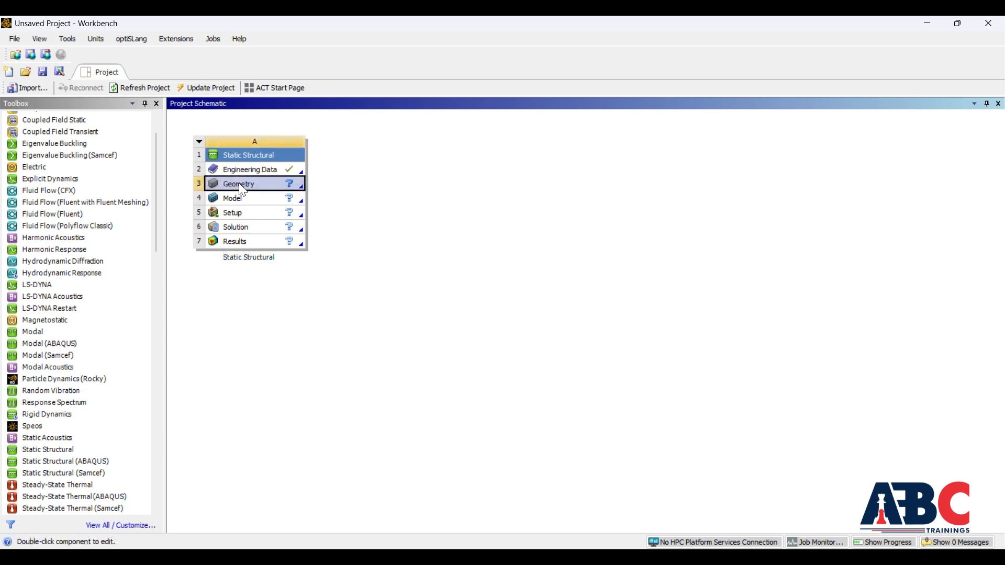
Step: Create a new DesignModeler geometry for the Static Structural system and view the XY plane face-on
right_click(241, 185)
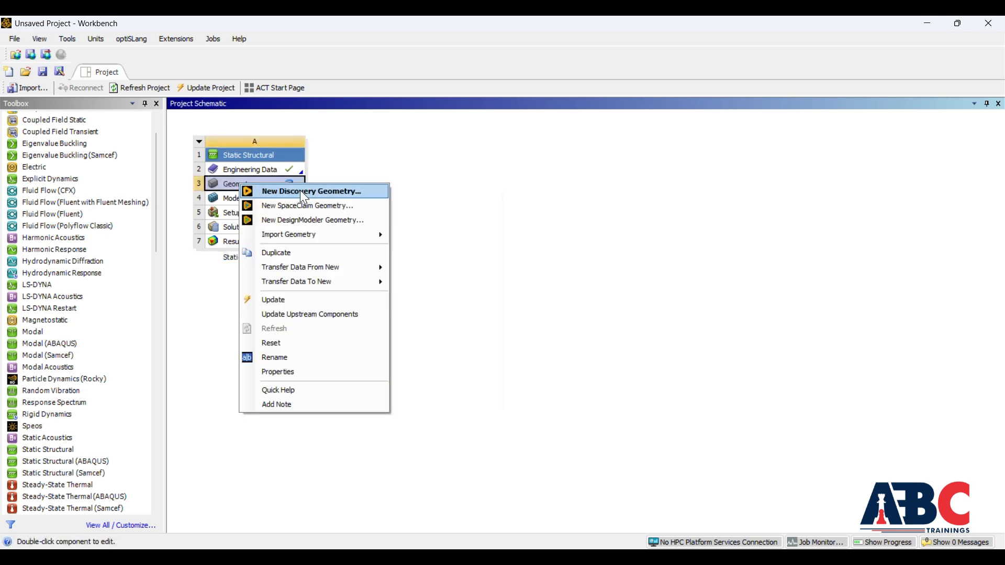
click(305, 221)
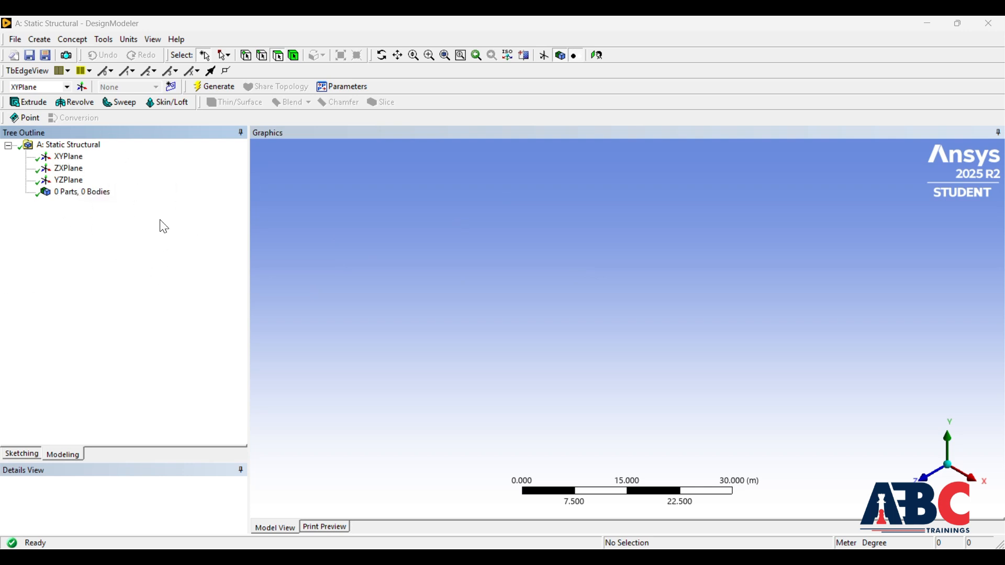
click(69, 157)
click(597, 55)
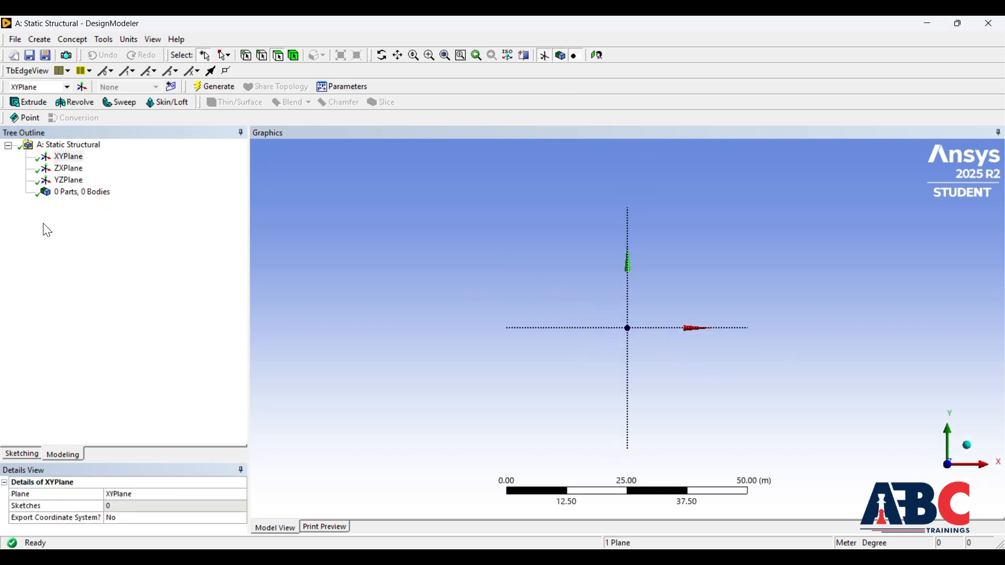
Step: Sketch a six-sided polygon on the XY plane, centred on the origin with a vertex about 15 m from the centre
click(22, 453)
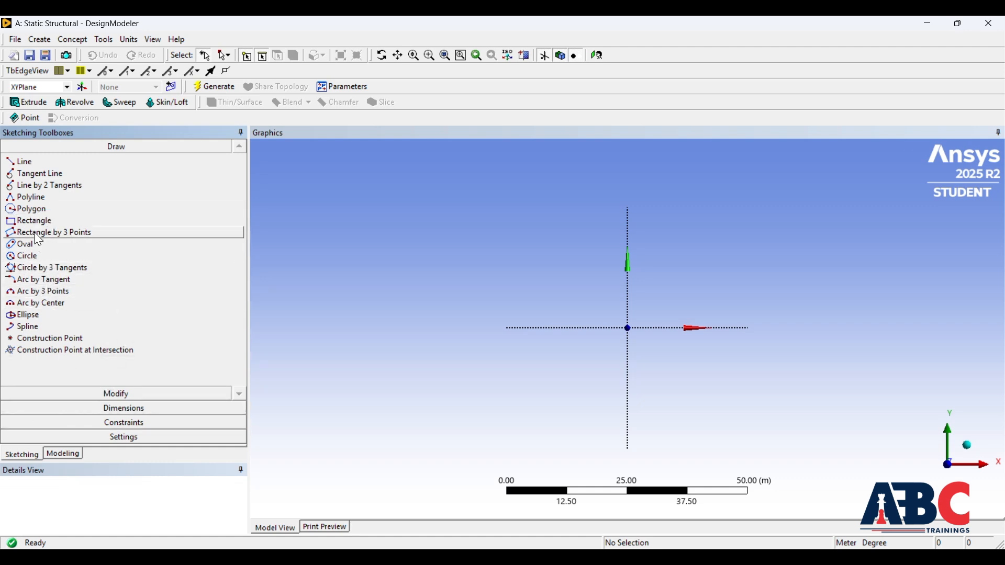
click(31, 209)
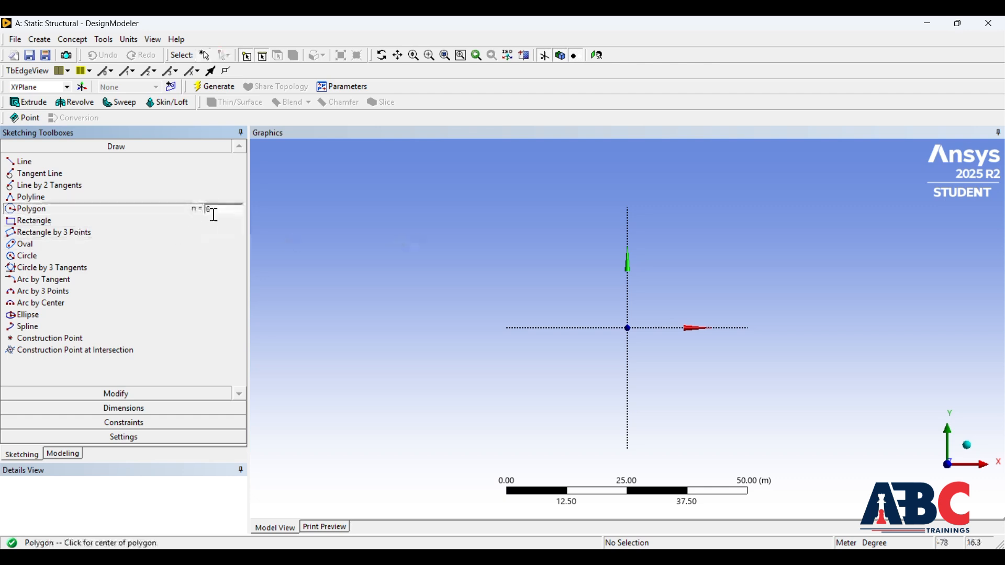
click(628, 327)
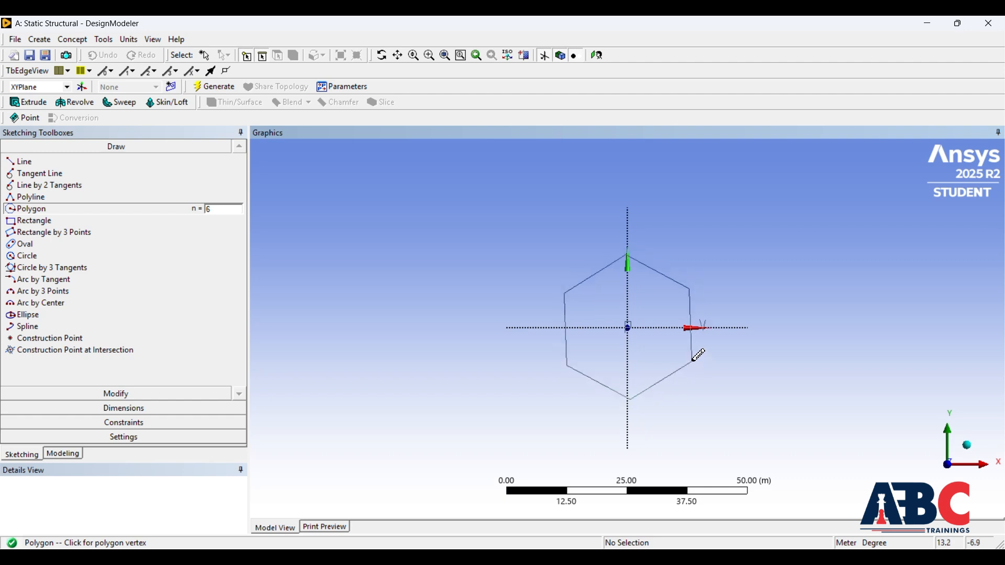
click(689, 361)
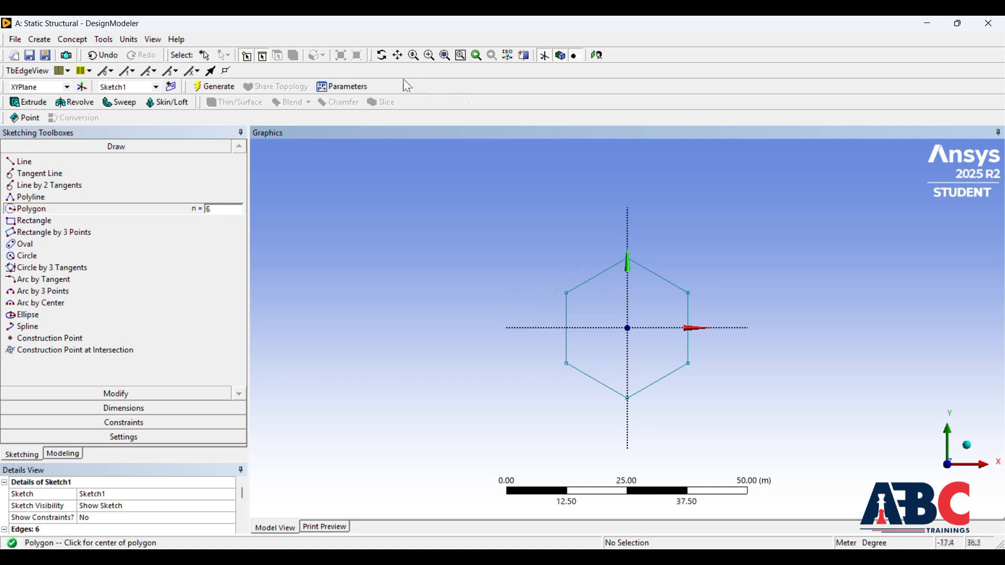
Step: Create a new sketch on the ZX plane and view it face-on
click(61, 453)
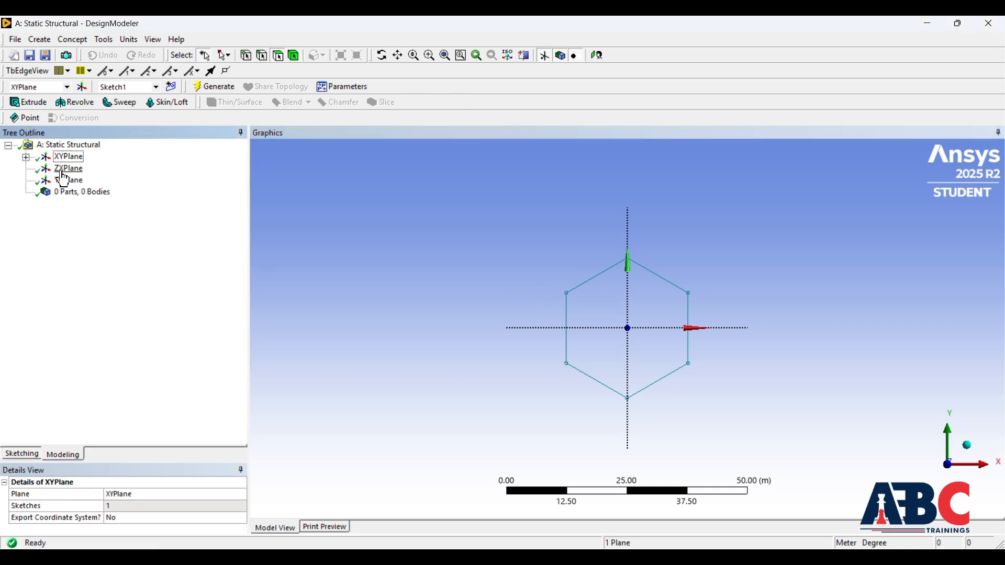
click(25, 157)
click(69, 180)
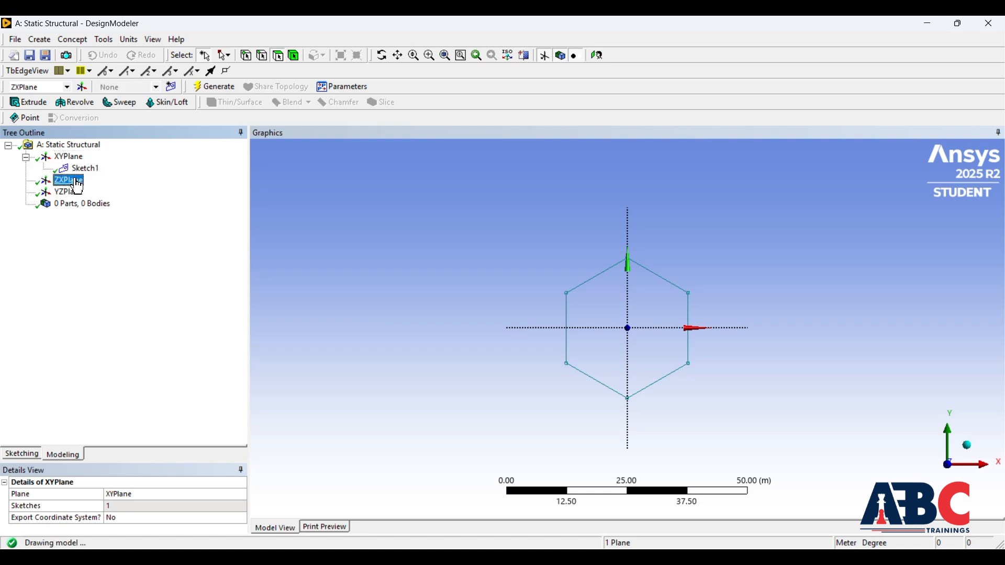
click(172, 88)
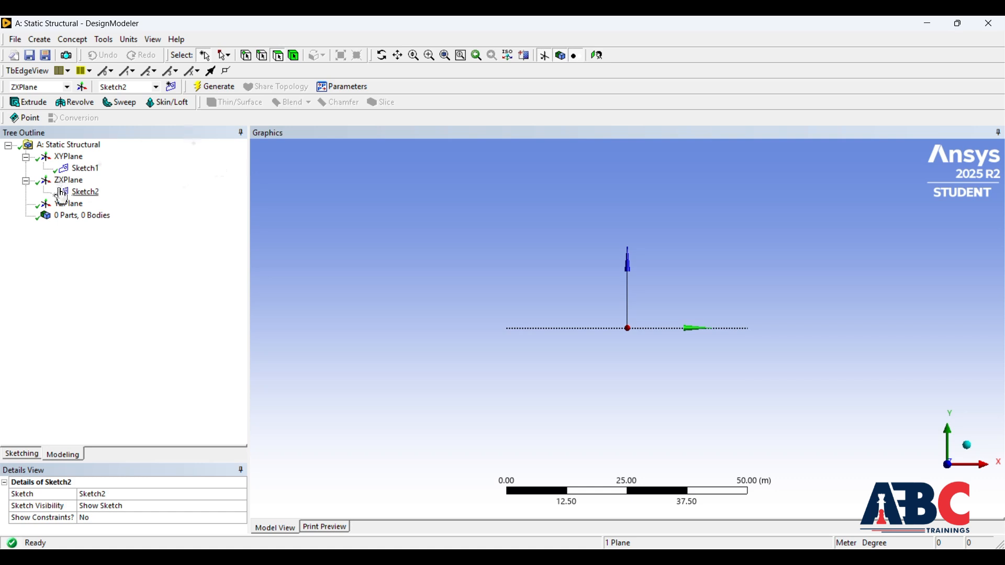
click(85, 193)
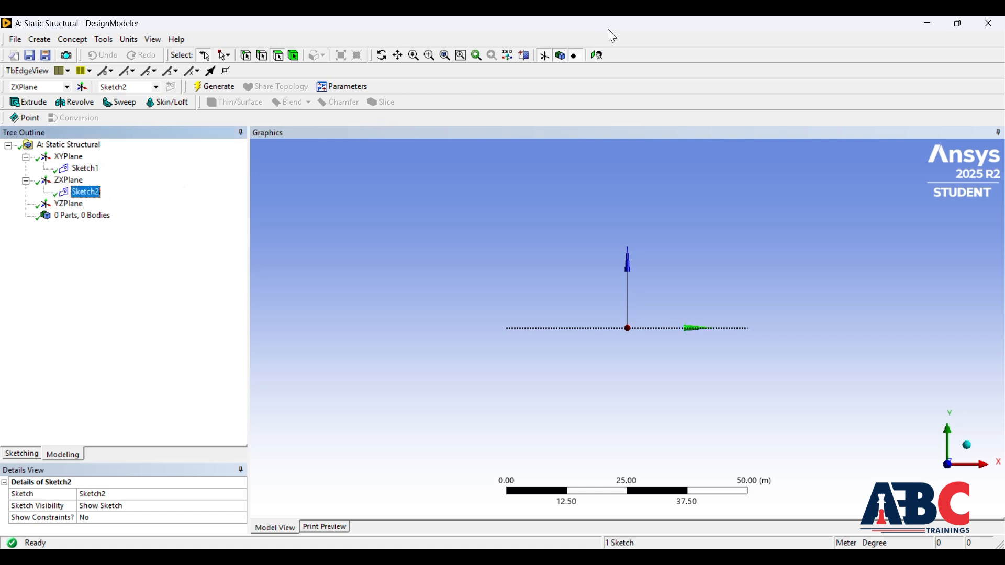
click(596, 55)
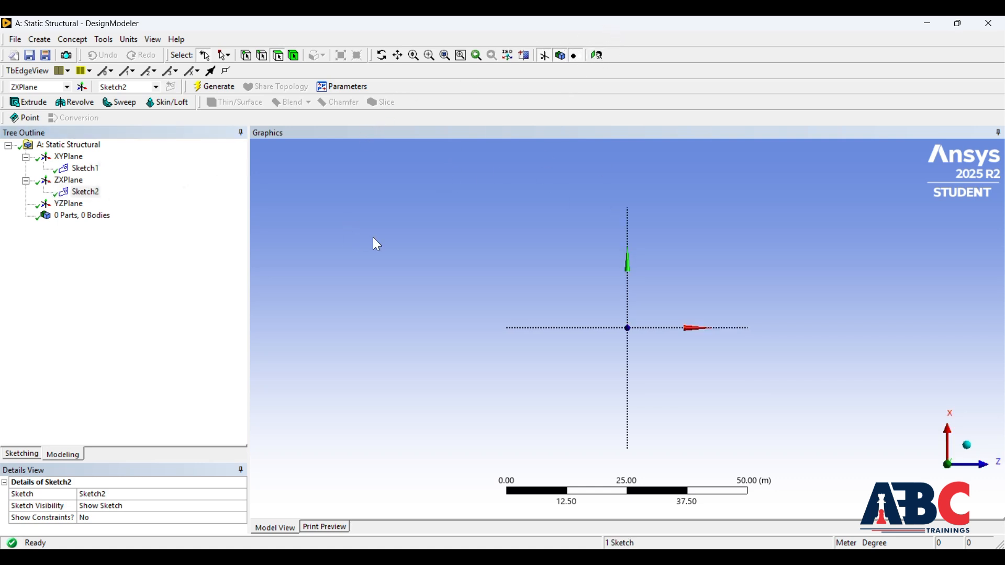
Step: Draw an open flexible spline from the origin through a point far along the negative horizontal axis, ending at about (-48, 22) m
click(22, 455)
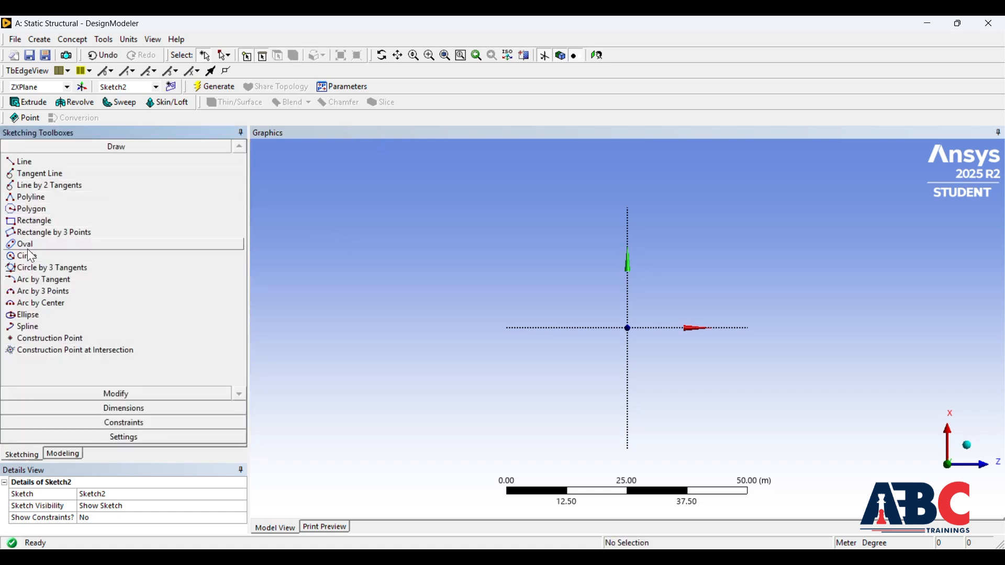
click(22, 327)
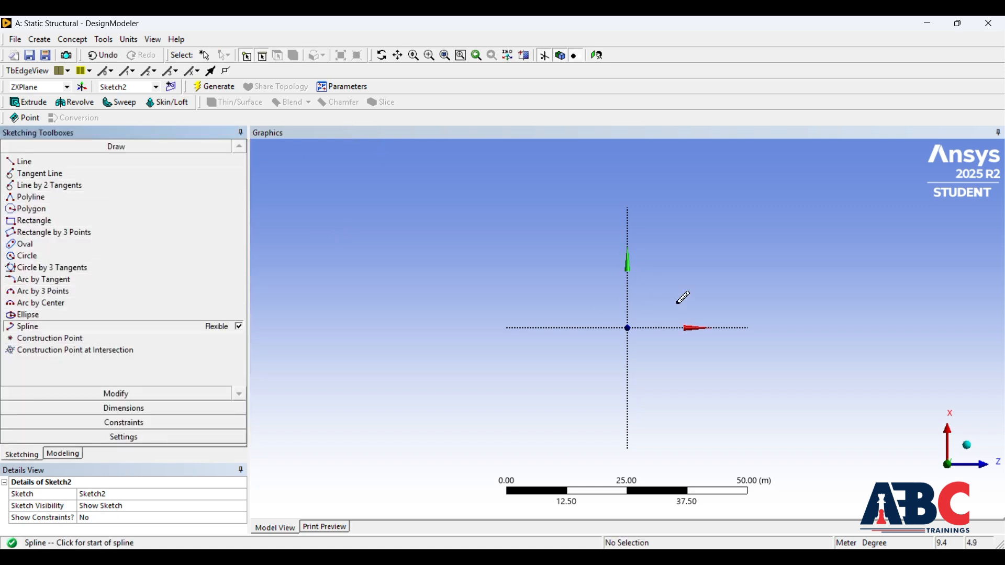
click(628, 328)
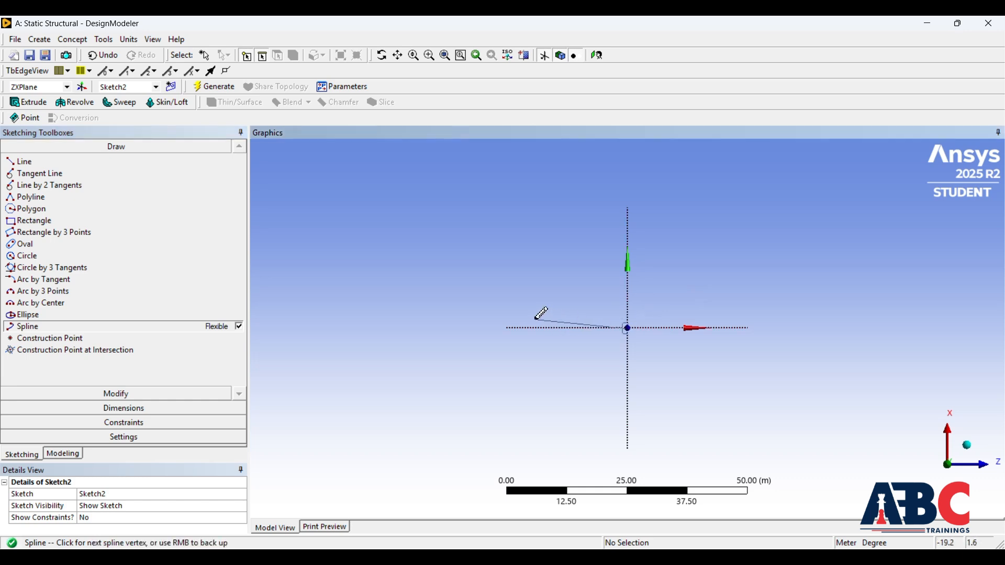
click(409, 327)
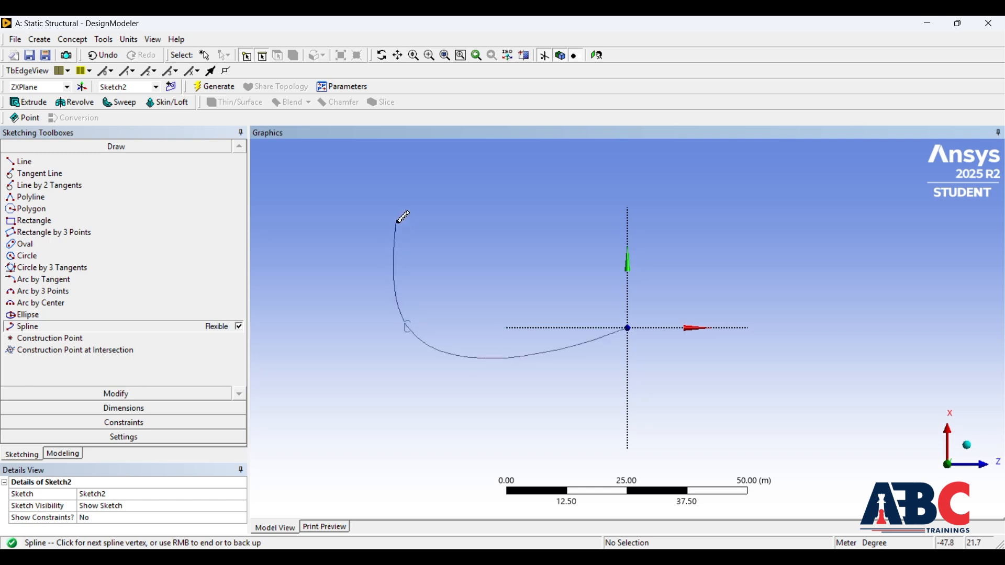
click(397, 222)
right_click(396, 222)
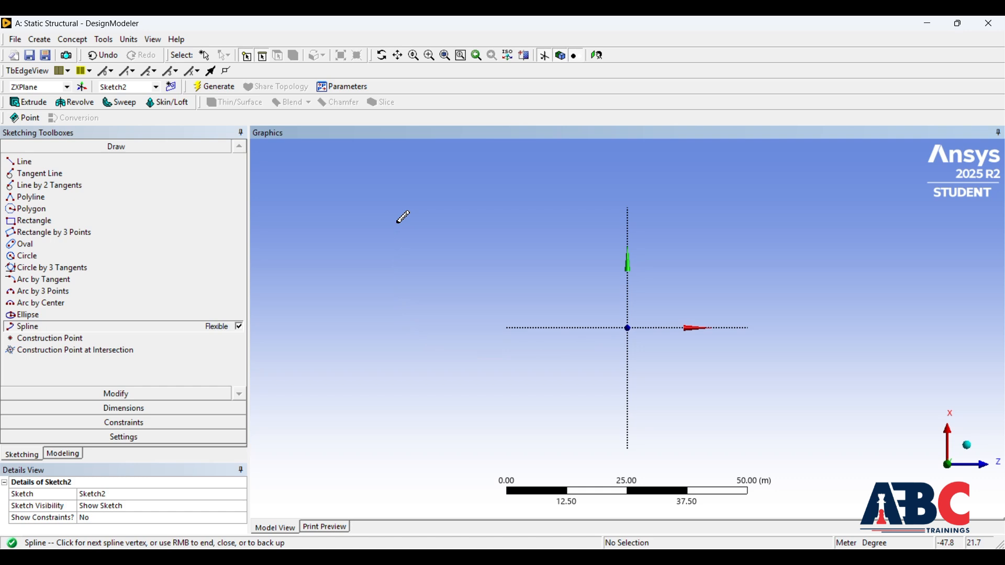
click(416, 227)
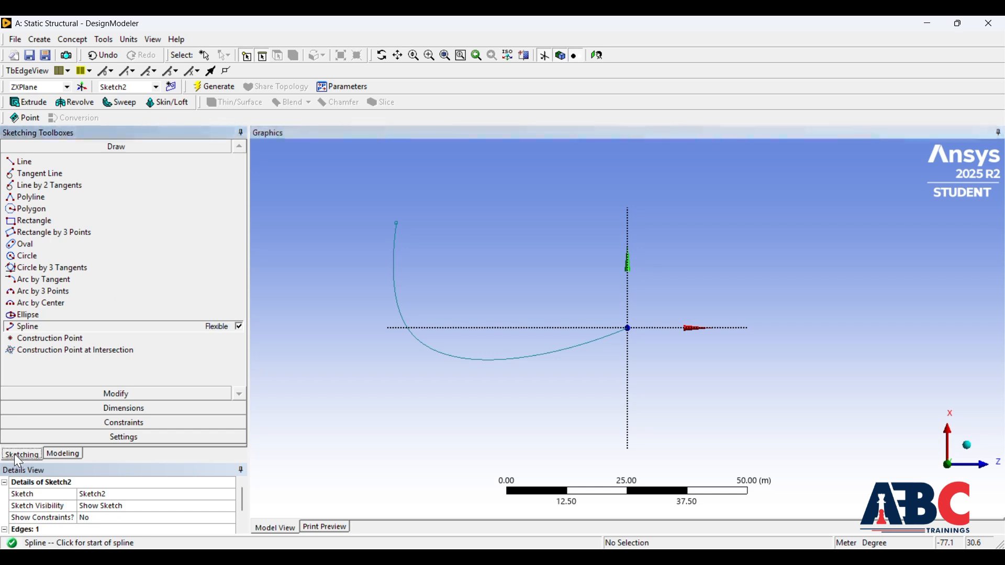
Step: Sweep the hexagon in Sketch1 along the spline path in Sketch2 and generate the solid body
click(65, 454)
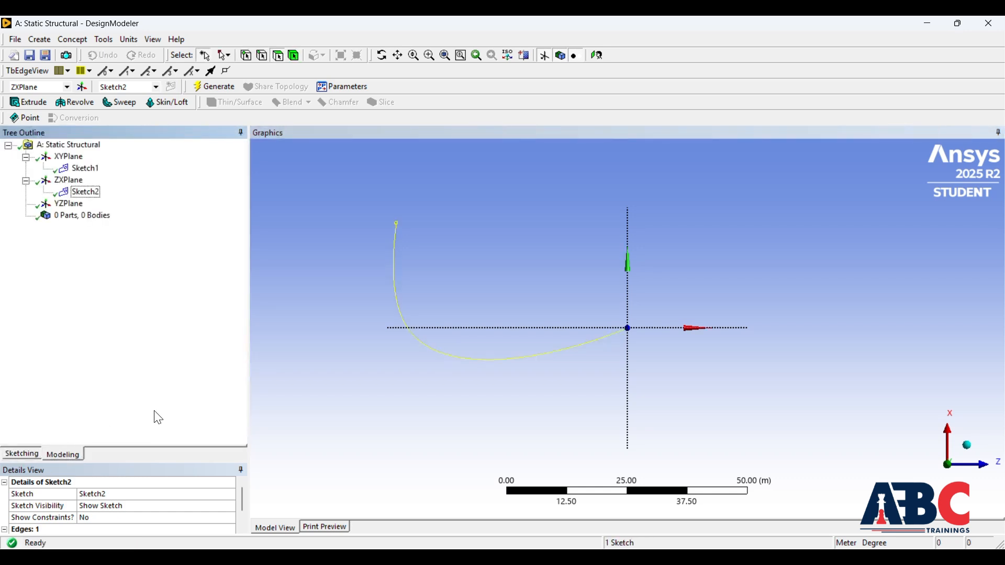
click(117, 101)
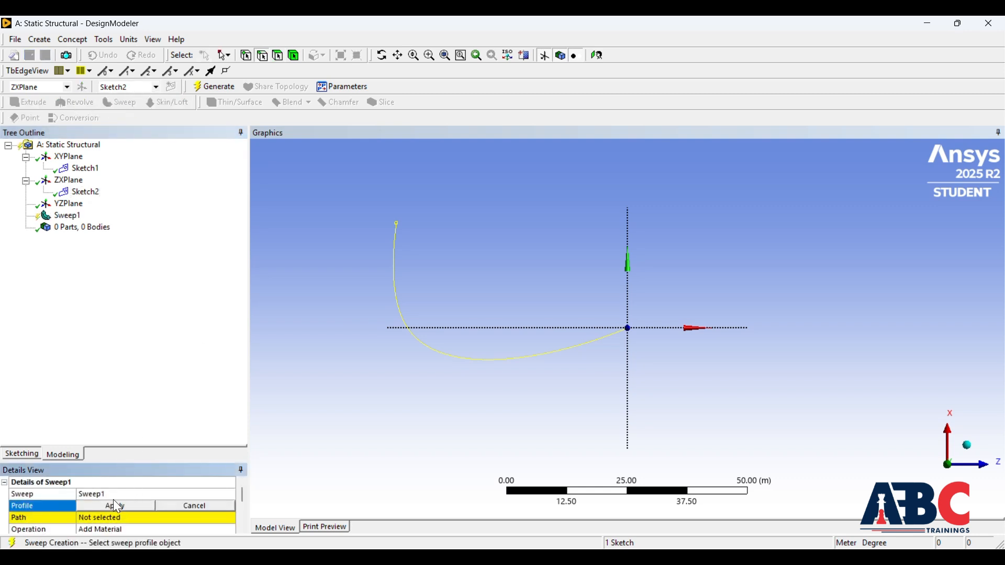
click(87, 168)
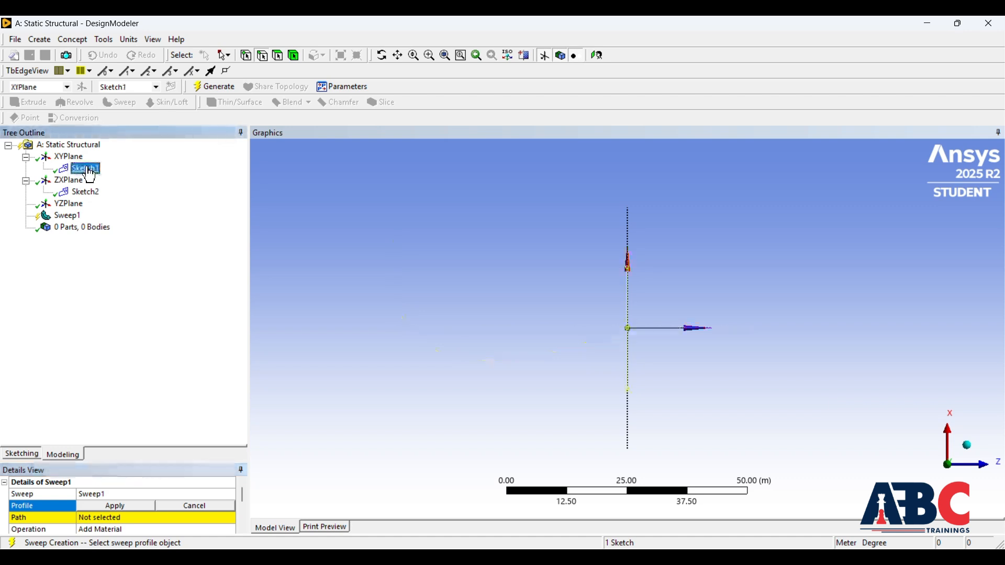
click(134, 507)
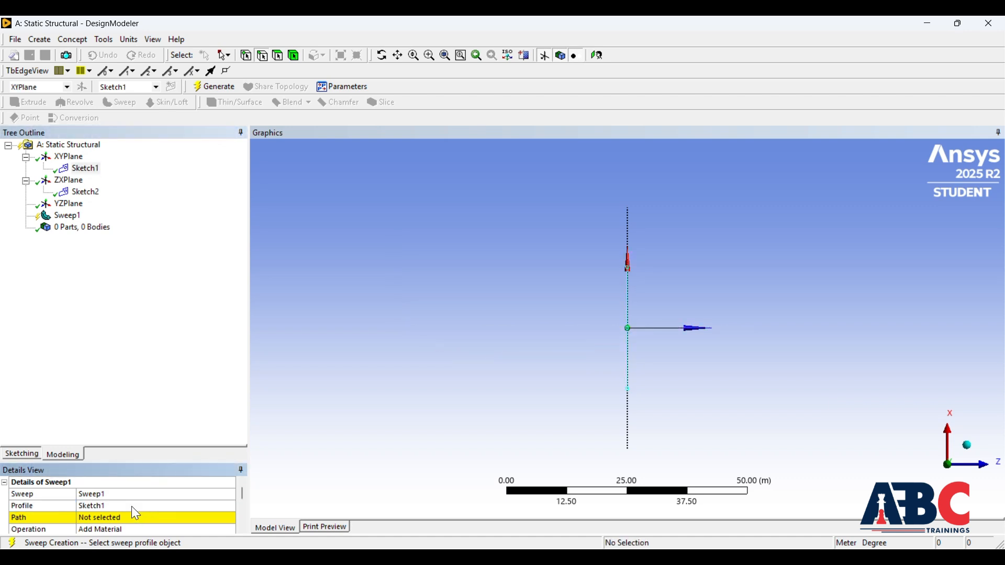
click(122, 517)
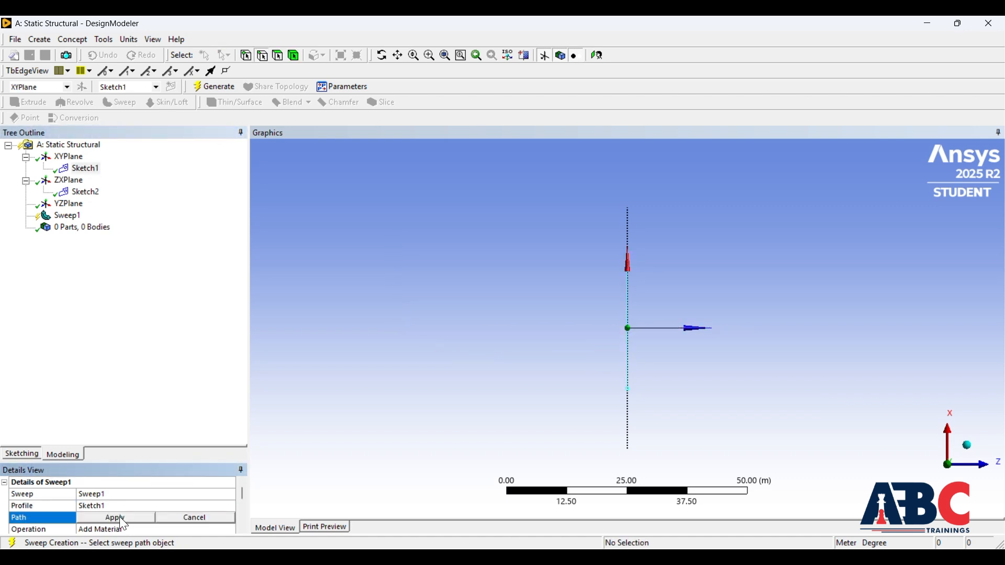
click(84, 192)
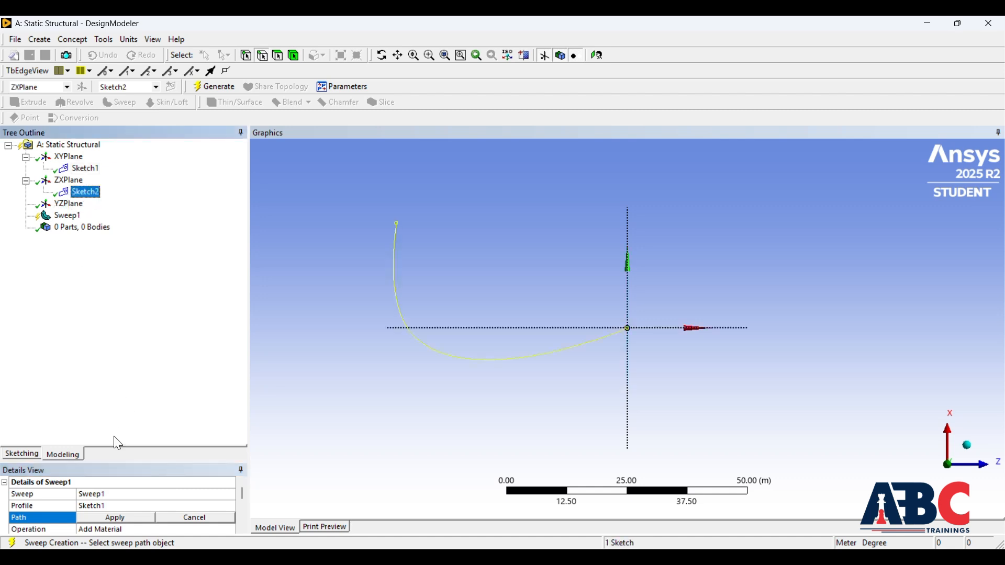
click(99, 516)
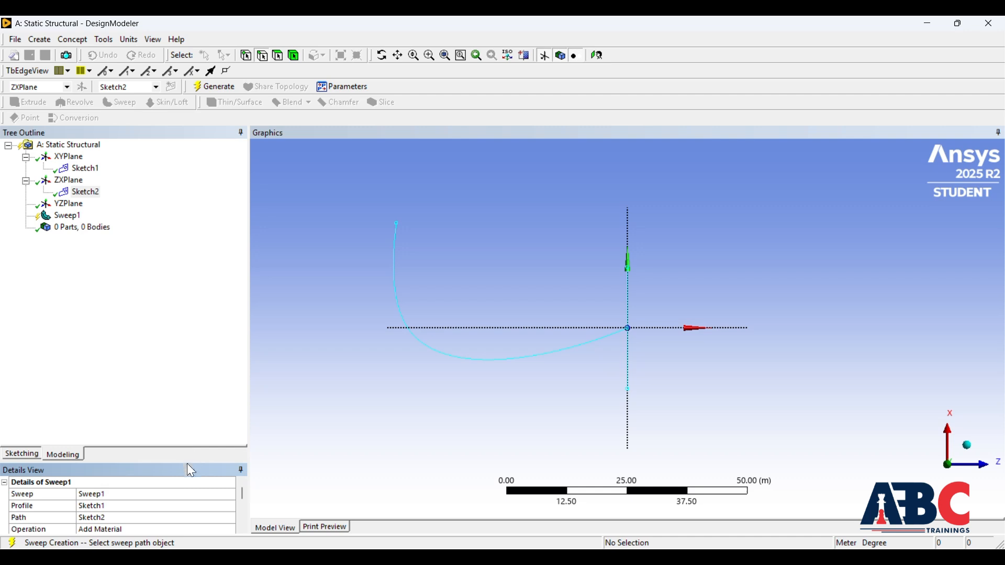
drag(187, 464, 192, 432)
scroll(130, 515, down, 2)
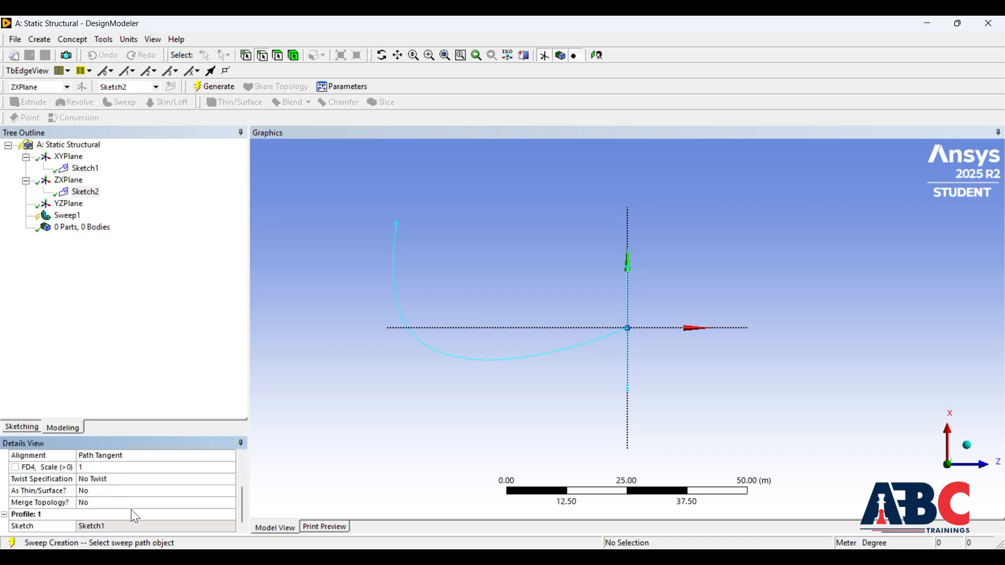
click(230, 85)
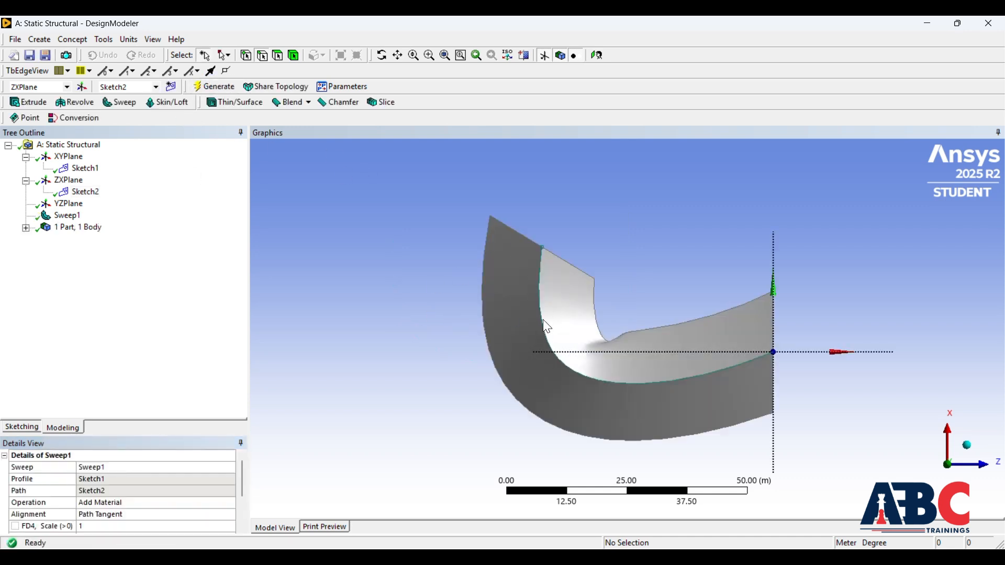
mouse_move(584, 237)
middle_down()
mouse_move(539, 265)
mouse_move(565, 235)
mouse_move(577, 245)
middle_up()
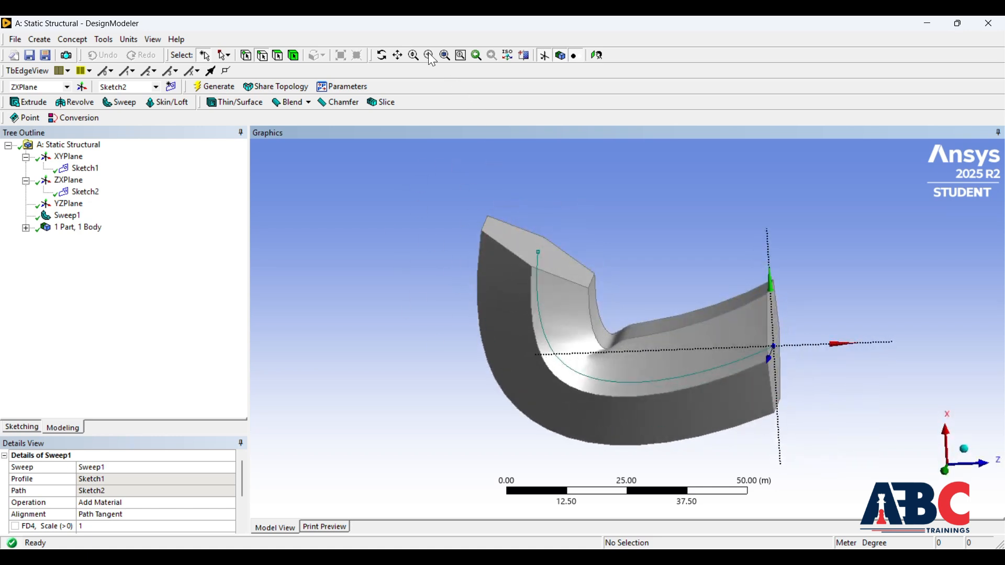
Step: Switch to Workbench, open the Static Structural system's Model in Mechanical and generate the mesh with default settings
click(604, 557)
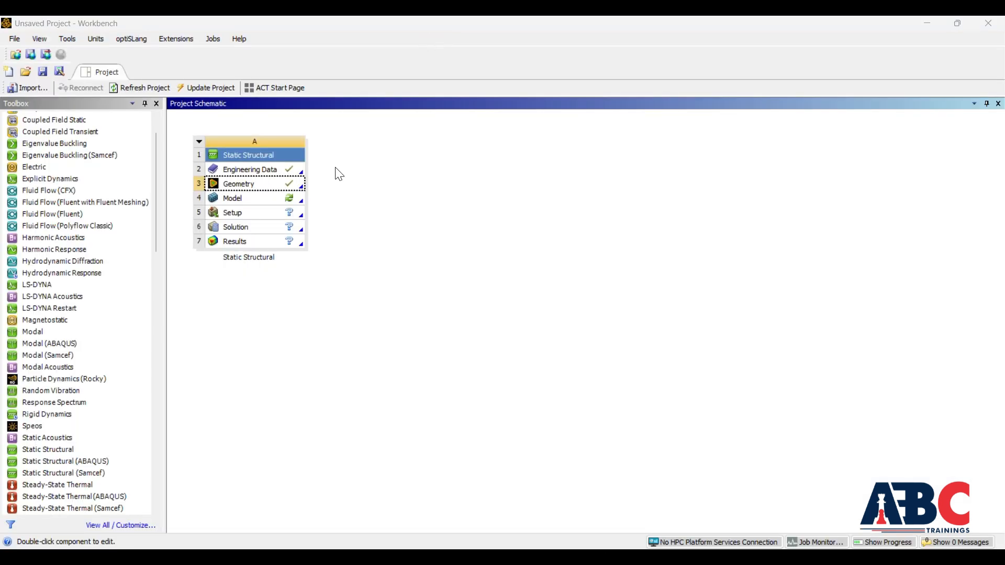
double_click(255, 202)
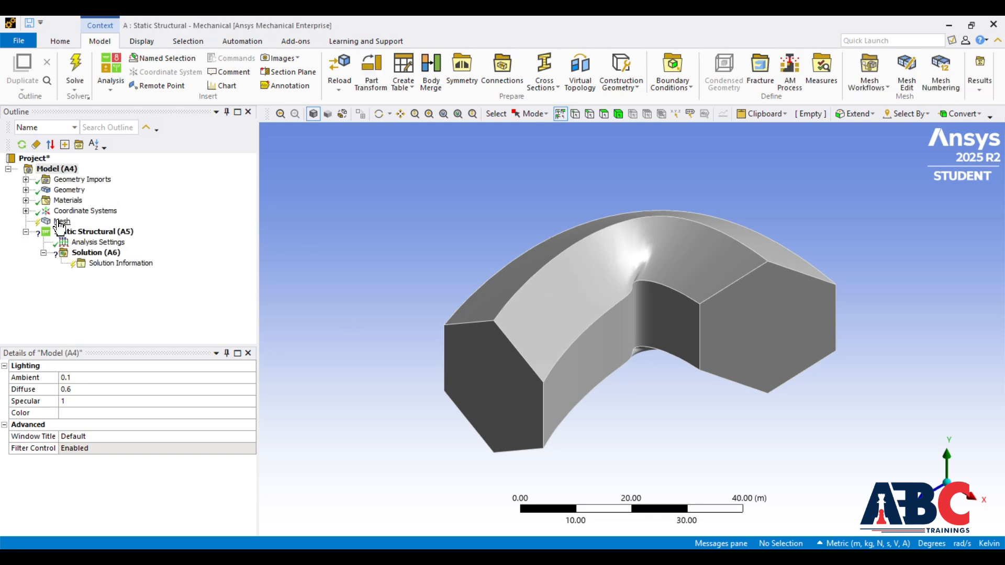
right_click(58, 220)
click(93, 262)
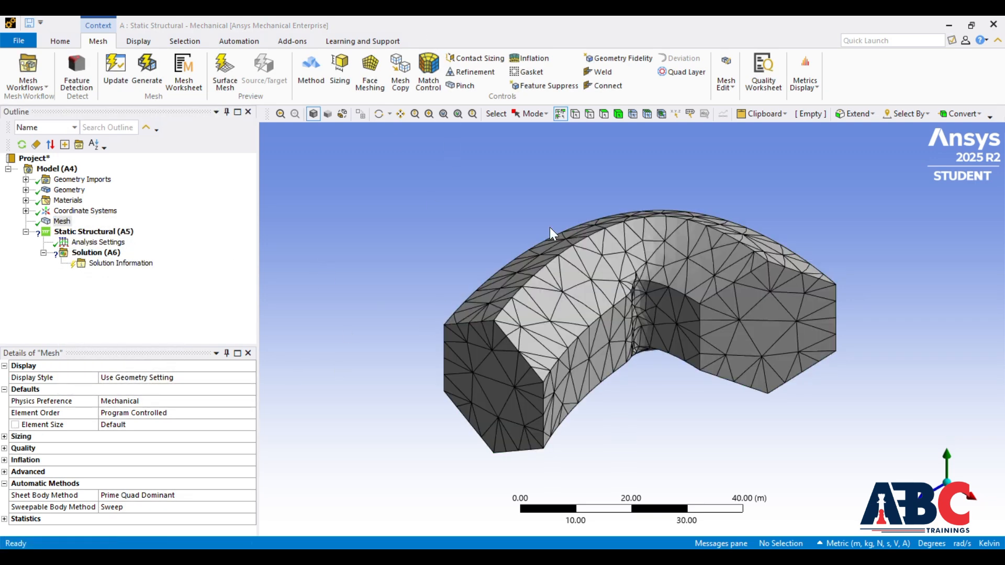
Step: Add a fixed support to the dark hexagonal end face nearest the viewer
click(104, 232)
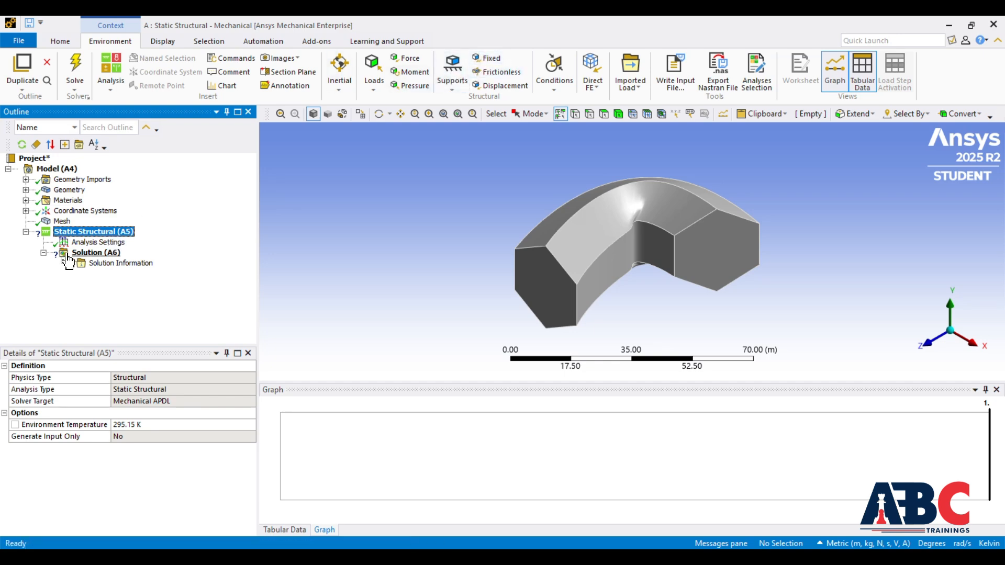
right_click(90, 234)
mouse_move(145, 236)
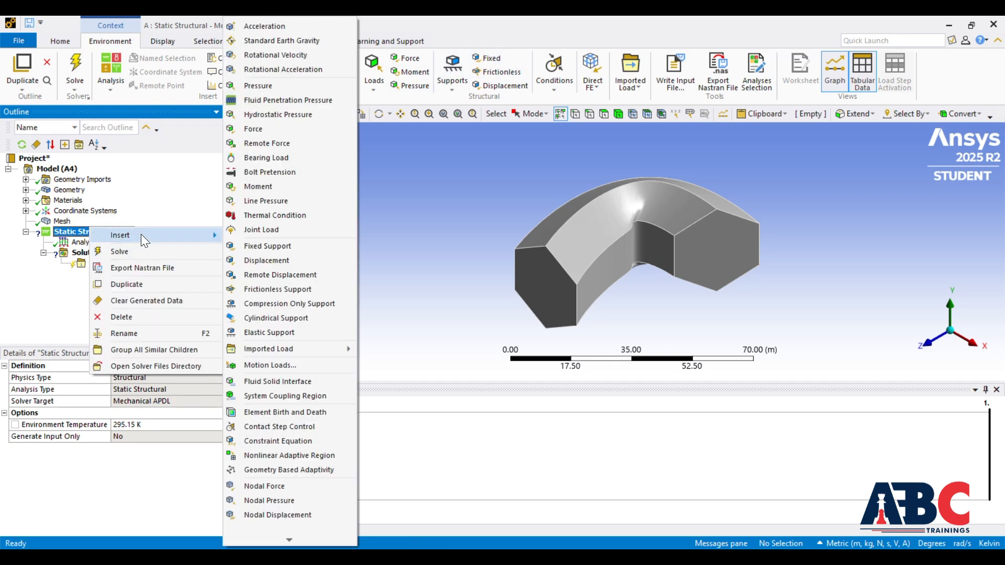
click(263, 244)
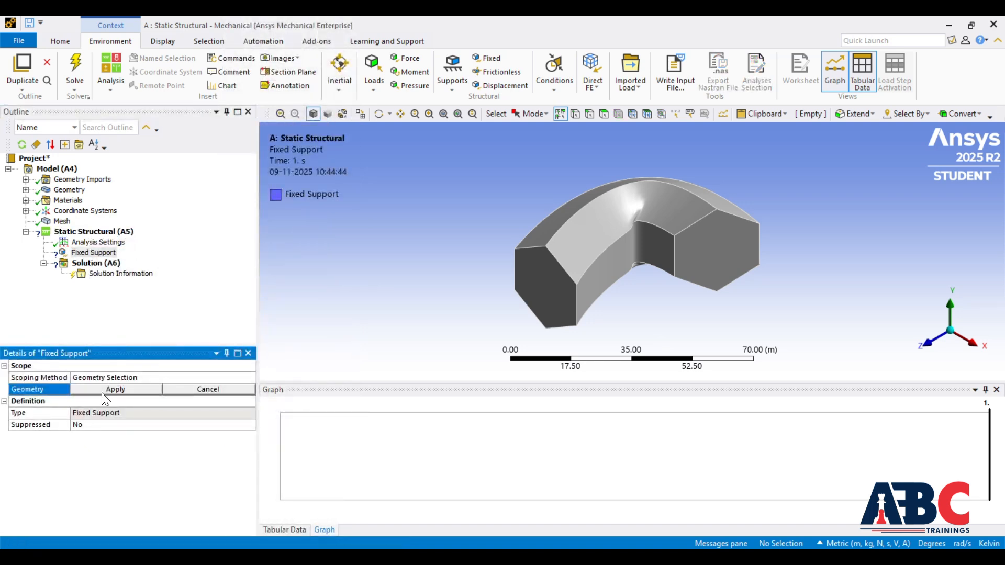
click(554, 301)
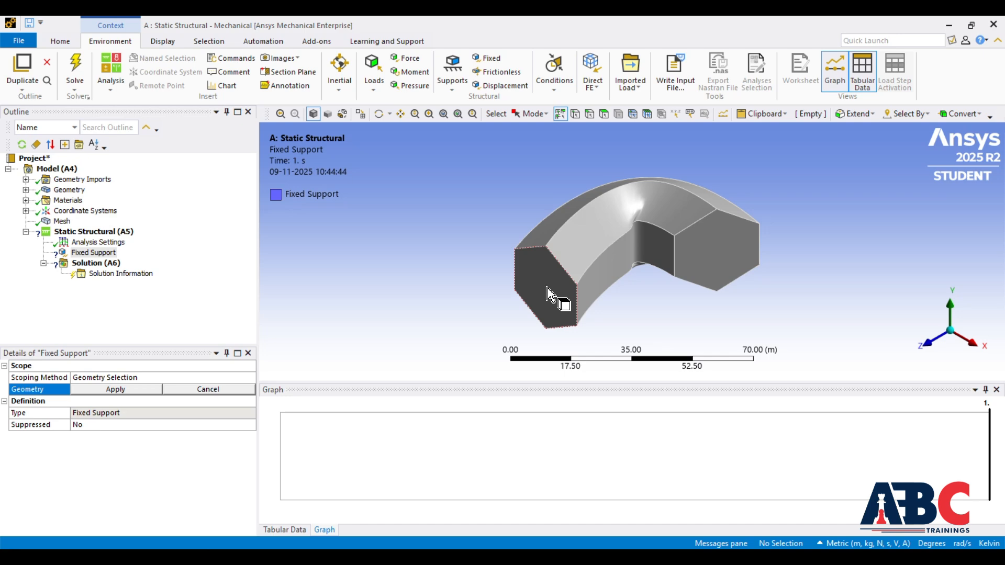
click(116, 388)
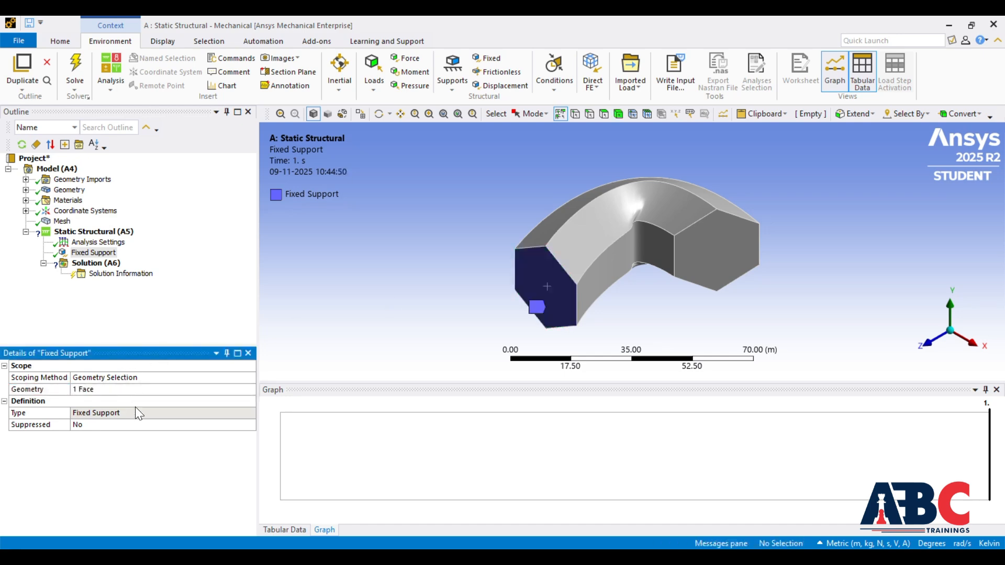
Step: Apply a 20 N force to the curved upper face on the inner side of the bend
click(110, 233)
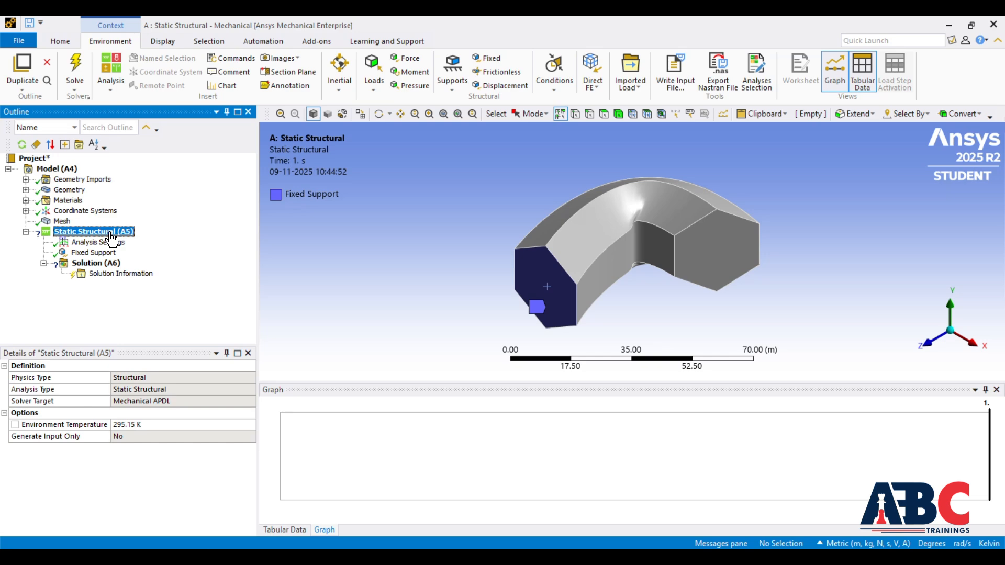
click(404, 61)
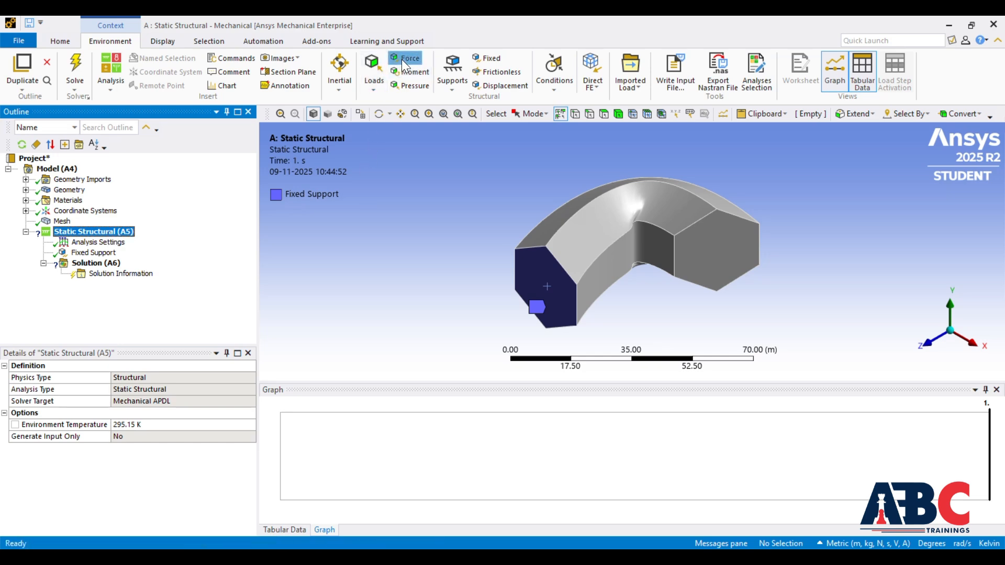
click(588, 228)
click(107, 390)
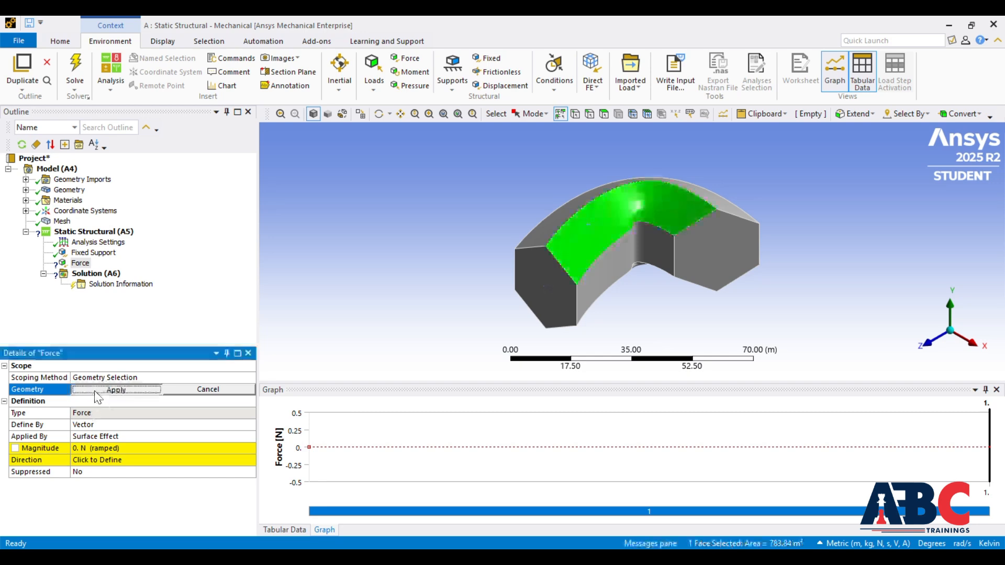
click(128, 448)
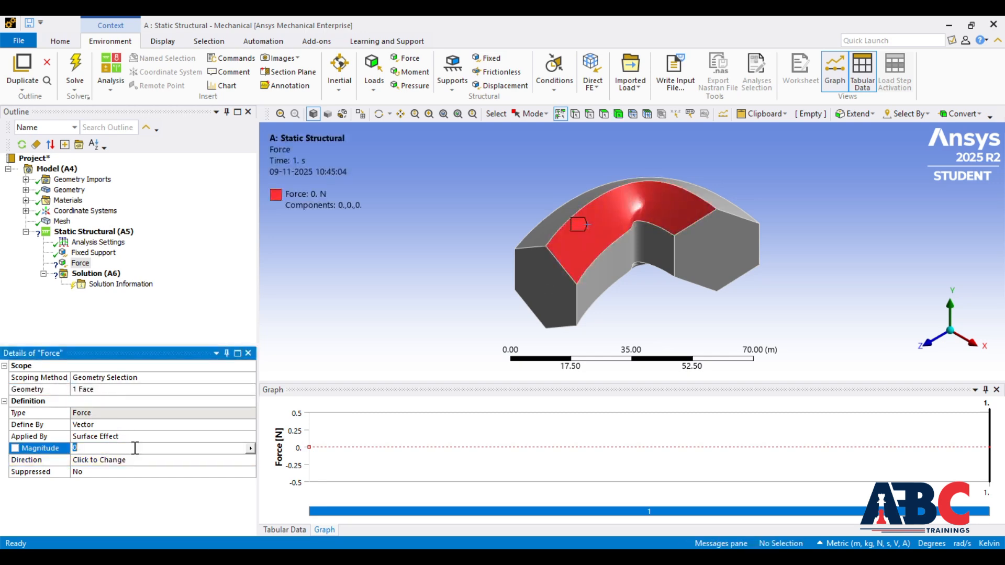
text(2)
key(Return)
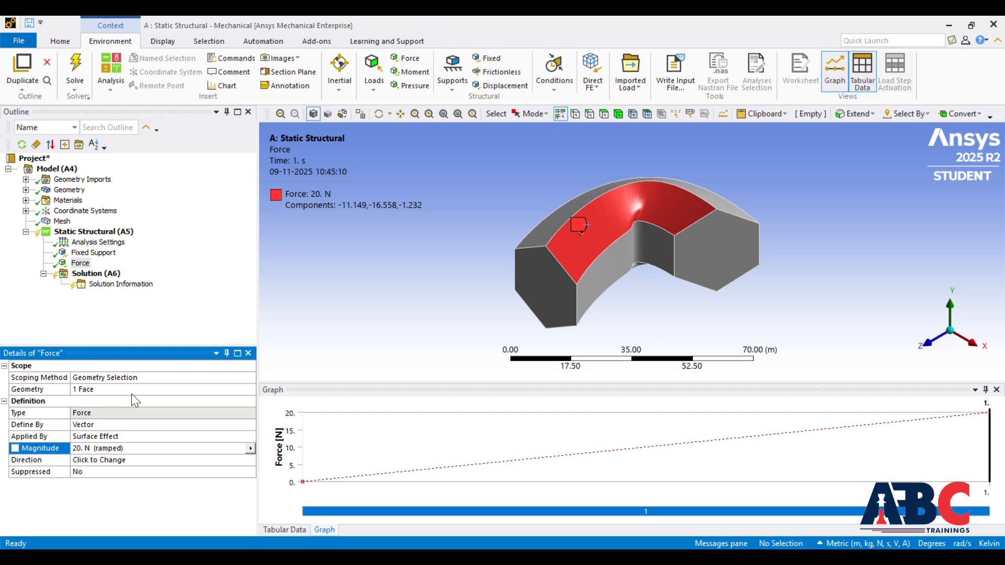
click(103, 232)
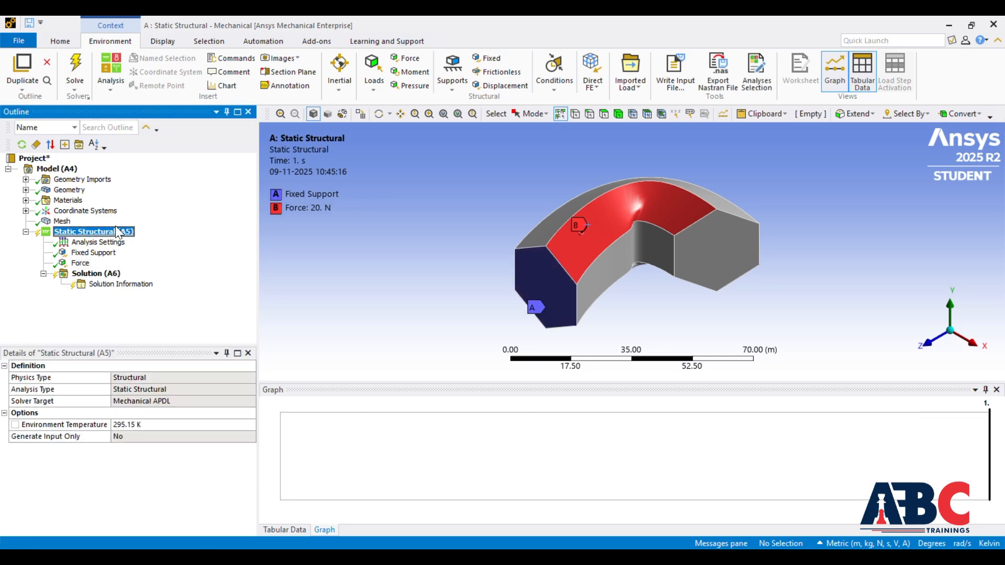
click(406, 63)
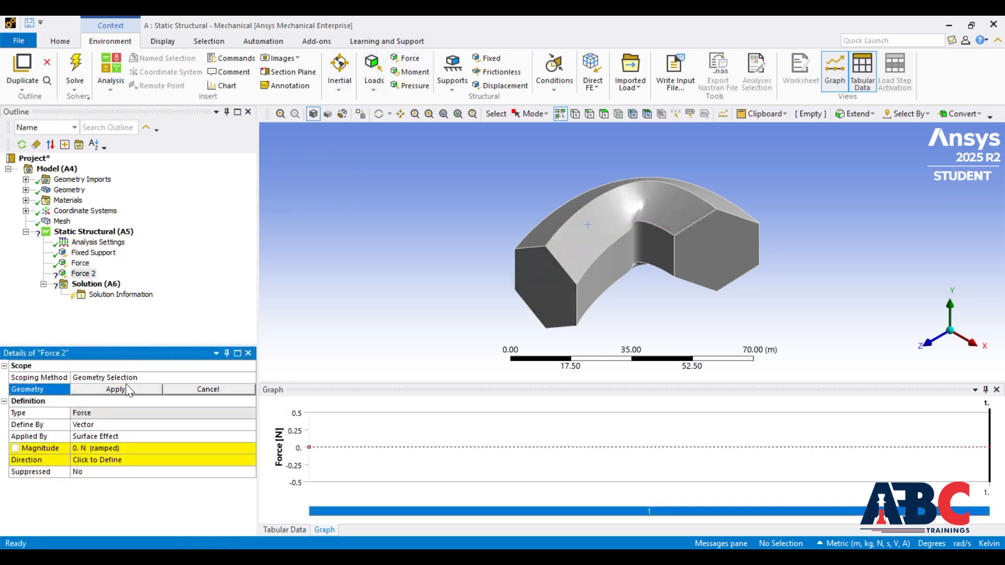
click(224, 389)
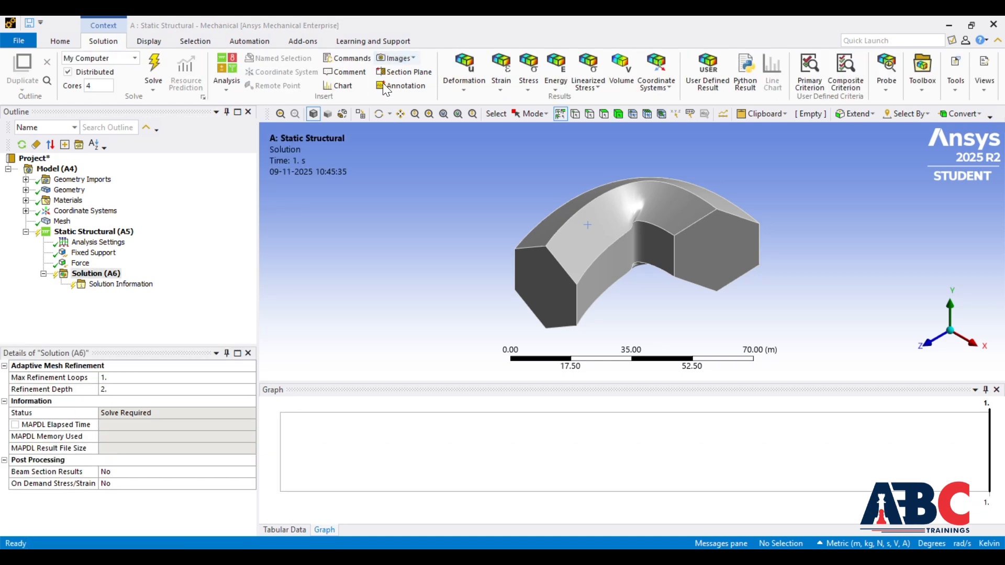
Step: Add Total Deformation, Equivalent (von-Mises) Stress and Equivalent (von-Mises) Strain results to the solution for all bodies
click(104, 274)
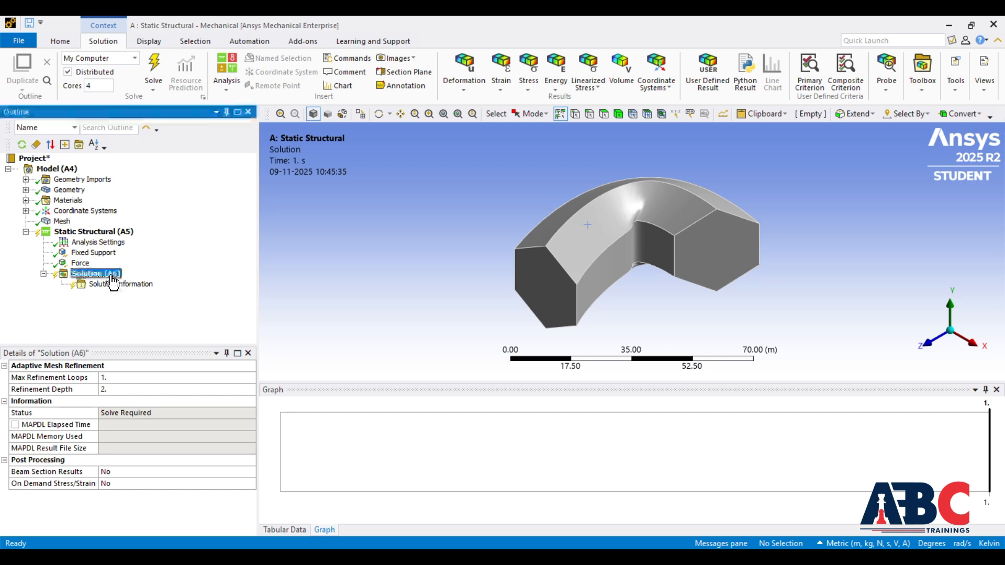
click(468, 83)
click(467, 101)
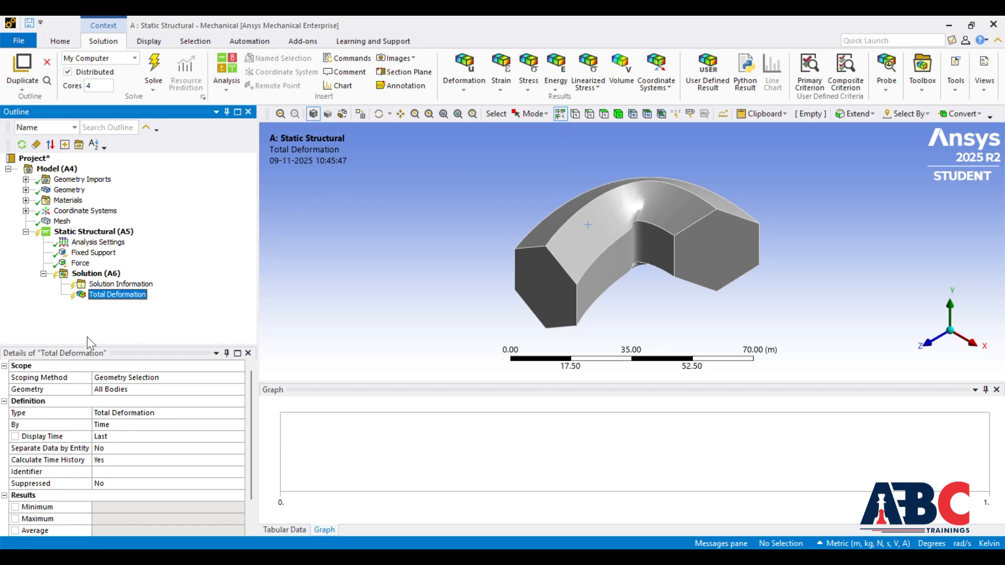
click(527, 84)
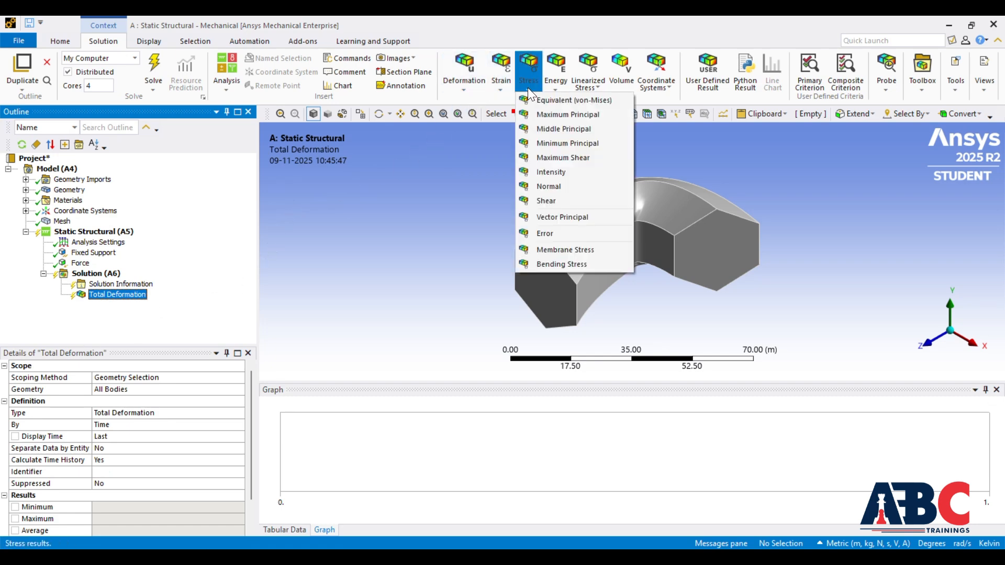
click(535, 100)
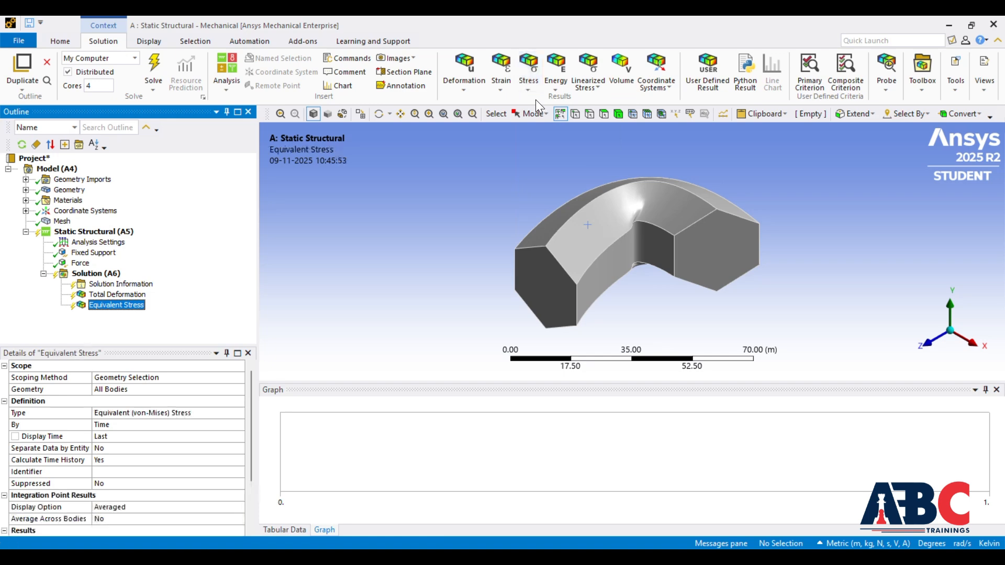
click(507, 84)
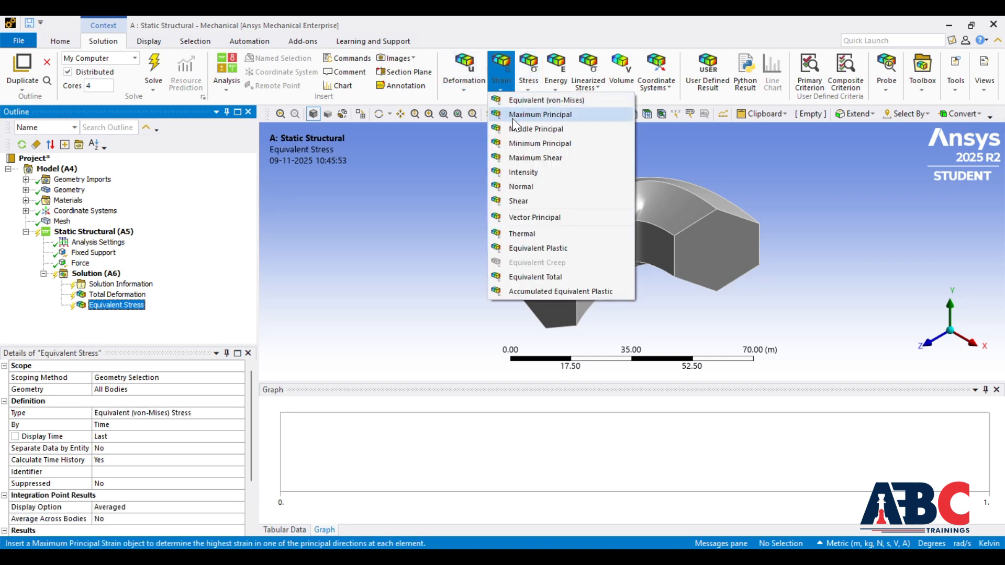
click(526, 101)
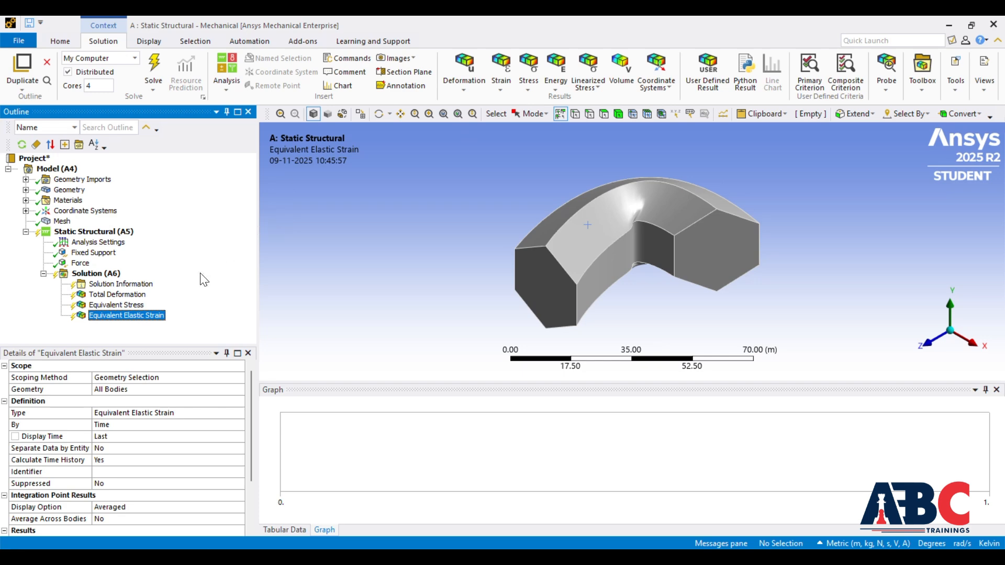
Step: Solve the static structural analysis and play the Total Deformation animation
right_click(112, 274)
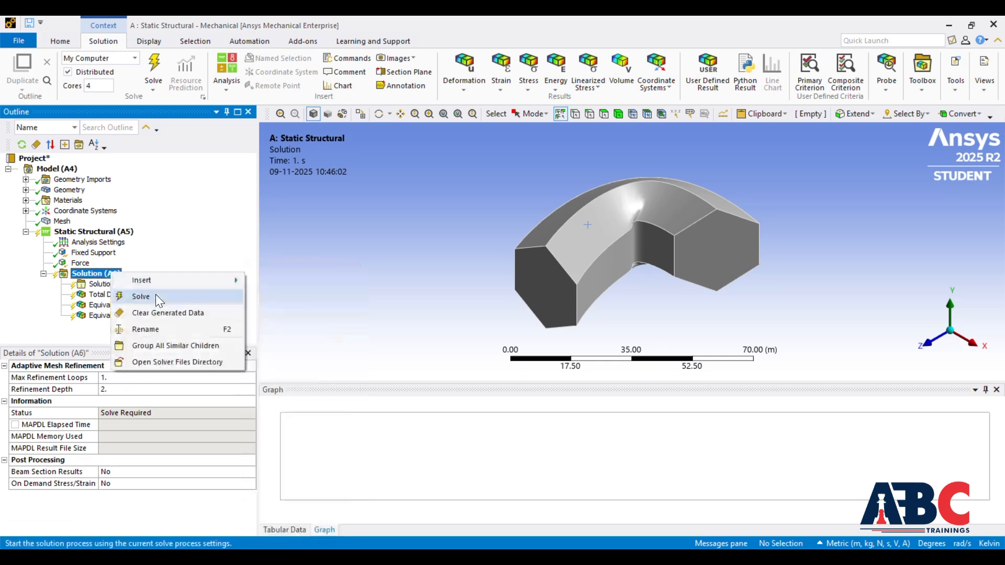
click(156, 296)
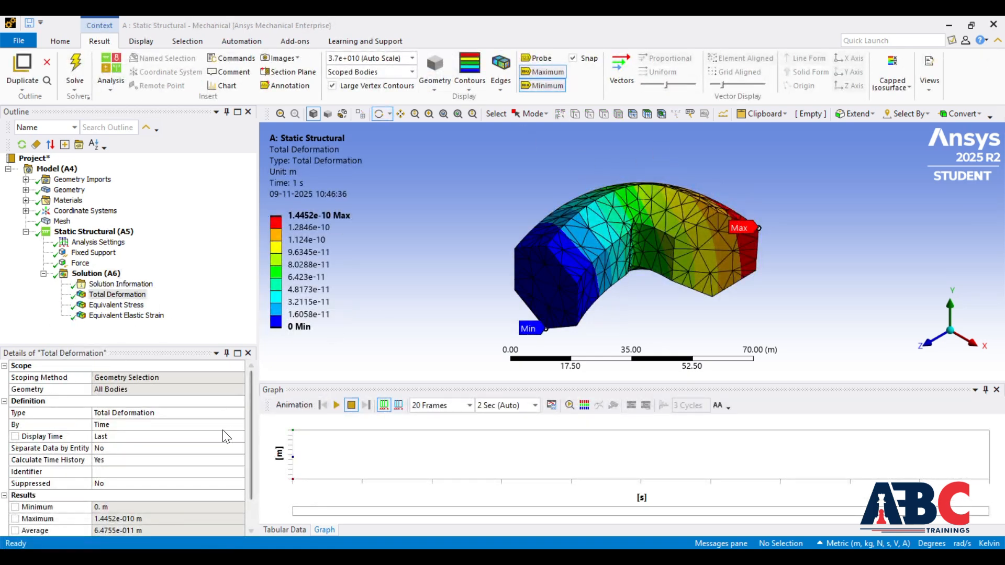
click(337, 405)
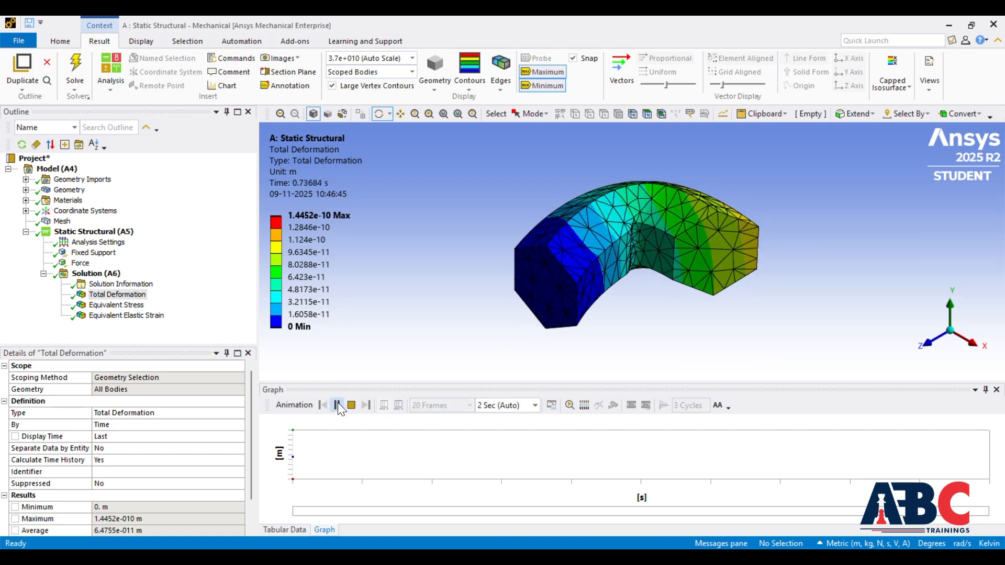